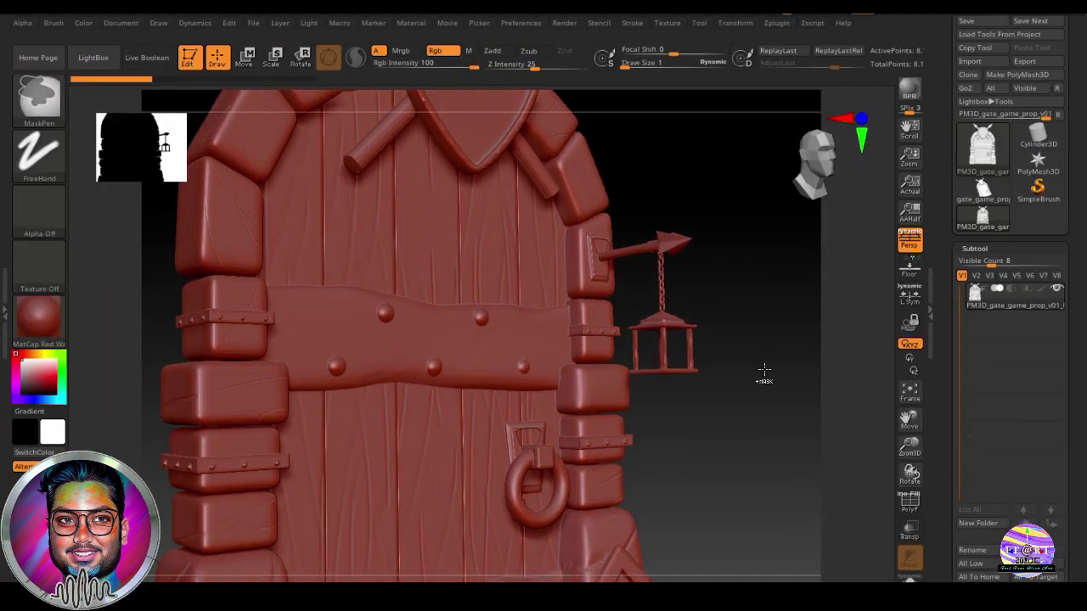
- Isolate the door knocker's backplate on the gate and inspect its open hole with the polygroup wireframe displayed
right_drag(696, 365, 675, 359)
mouse_move(674, 358)
mouse_down()
mouse_move(713, 361)
mouse_move(682, 356)
mouse_move(681, 332)
mouse_move(680, 344)
mouse_up()
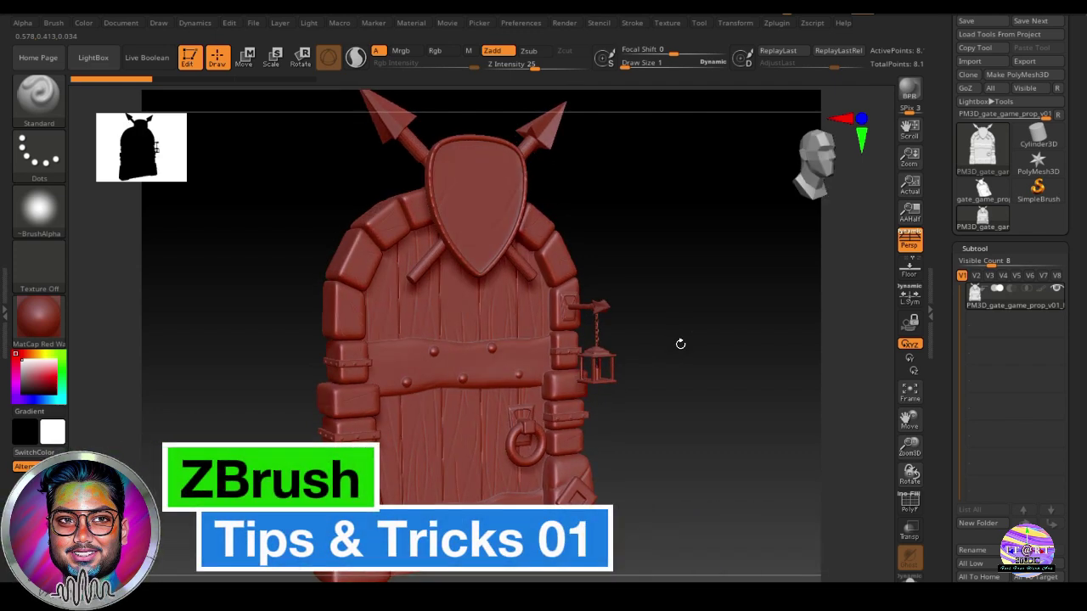
drag(678, 410, 709, 389)
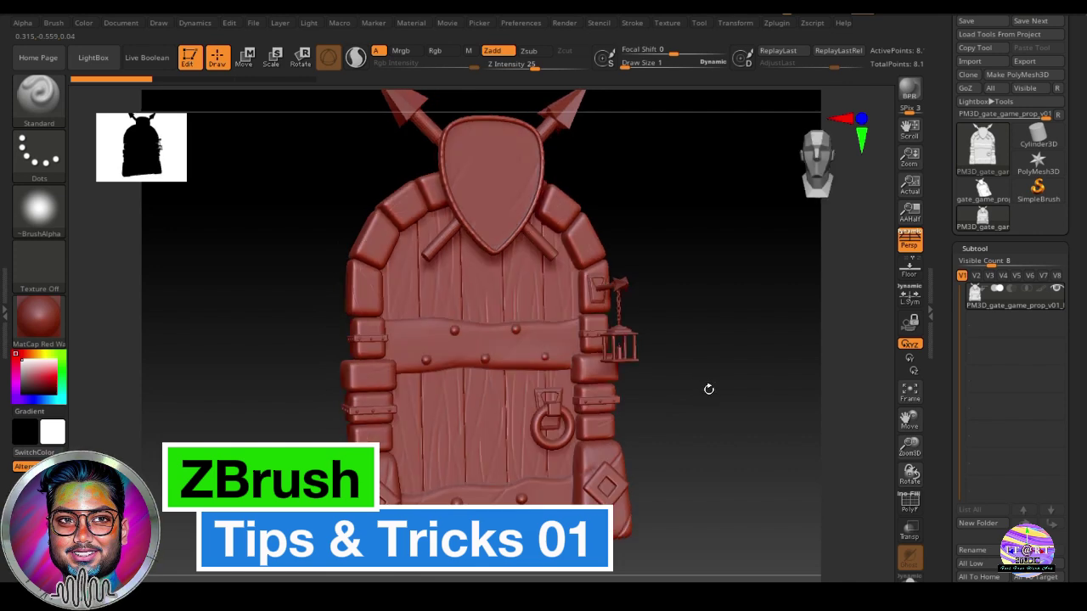
ctrl+right_drag(696, 434, 752, 442)
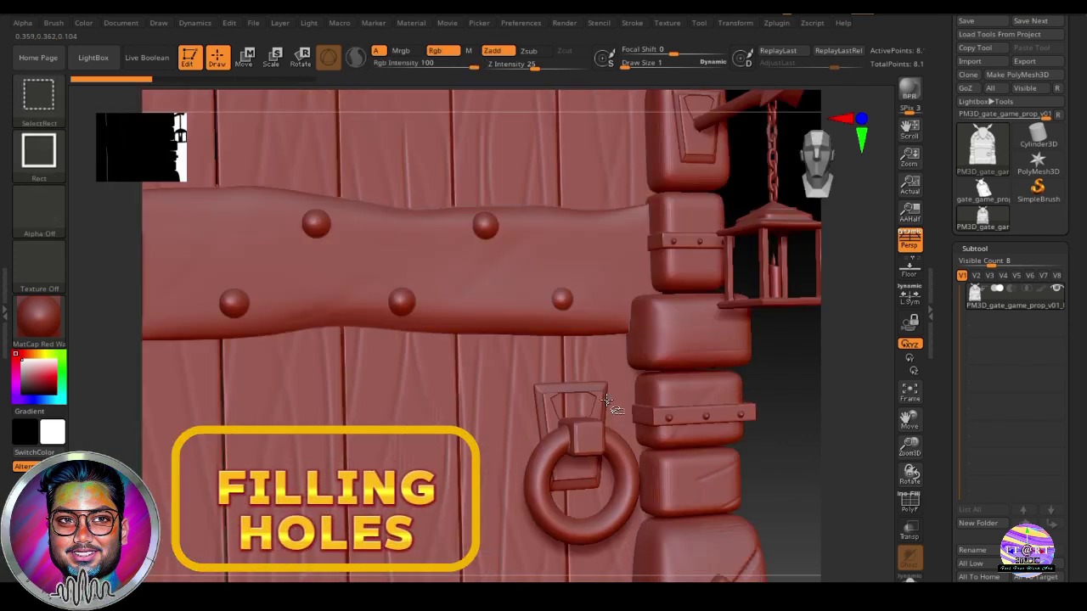
ctrl+shift+click(607, 403)
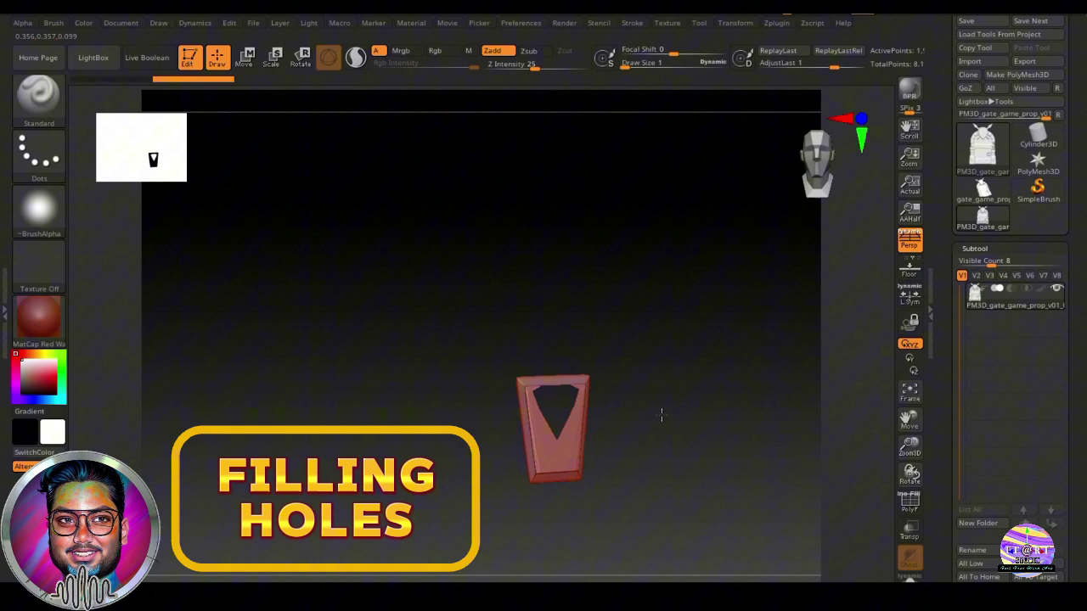
drag(638, 405, 612, 373)
ctrl+right_drag(611, 373, 745, 444)
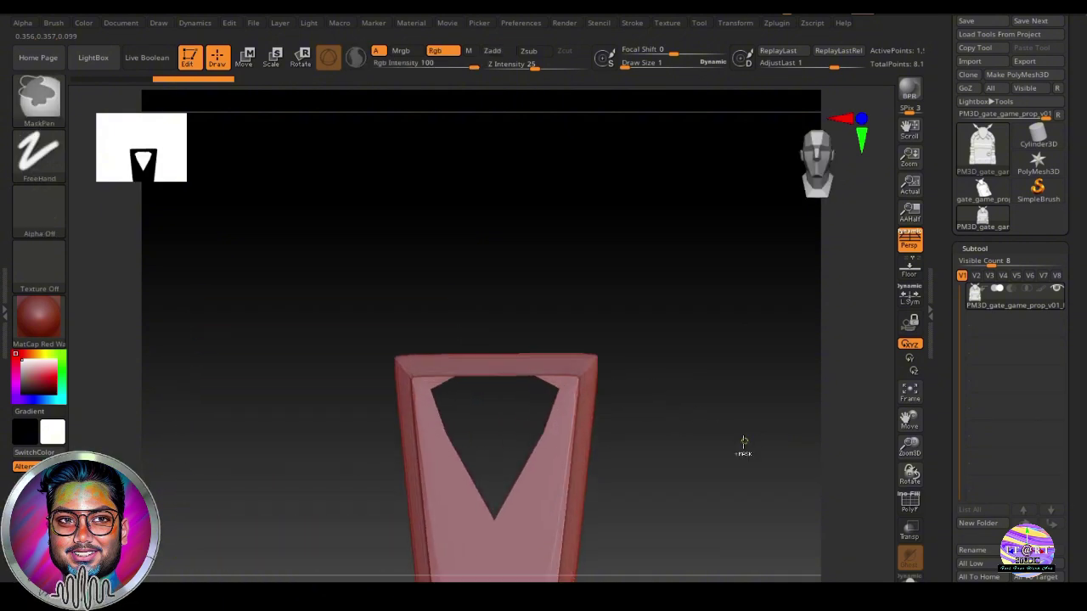
drag(665, 408, 643, 419)
key(shift+f)
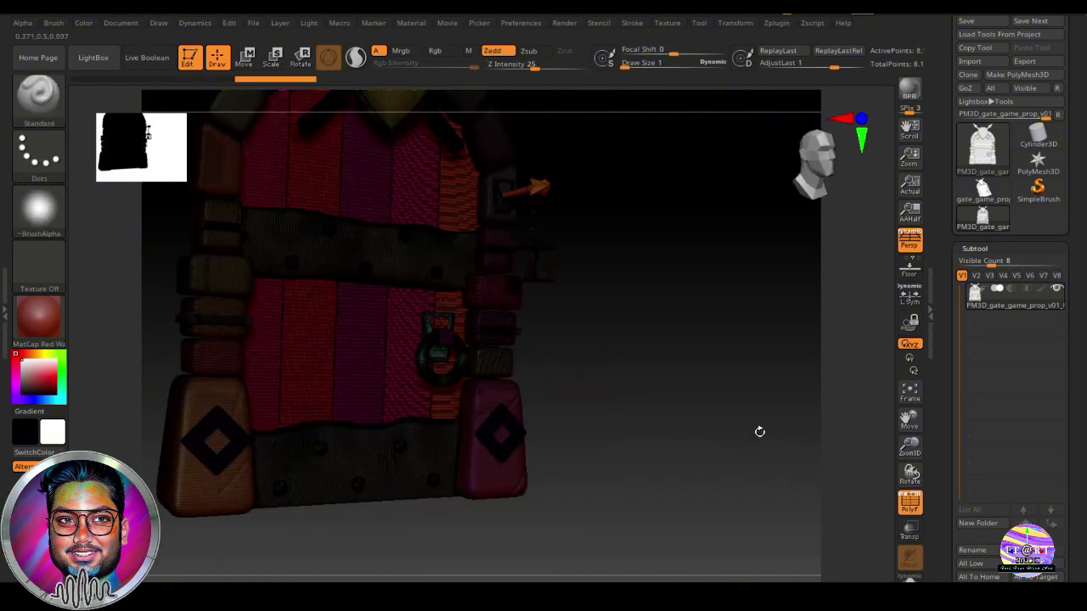
- Examine the open hole in the lantern bracket's backplate on the gate's stone column with the wireframe hidden
drag(759, 432, 660, 390)
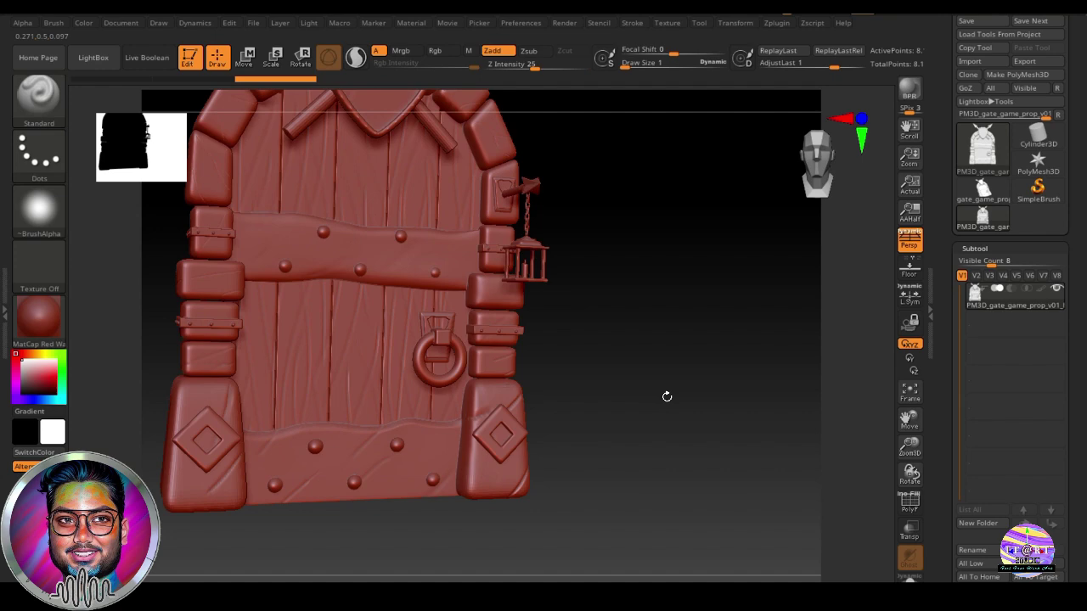
mouse_move(664, 396)
ctrl+right_down()
mouse_move(648, 413)
mouse_move(764, 387)
ctrl+right_up()
drag(702, 575, 704, 585)
alt+drag(726, 294, 740, 350)
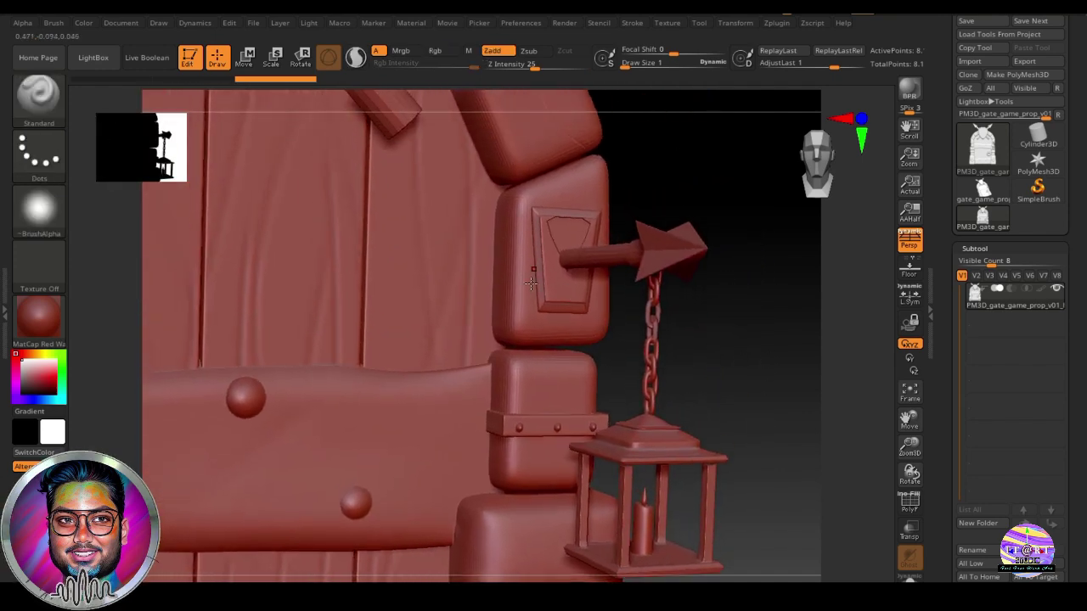
drag(774, 320, 704, 404)
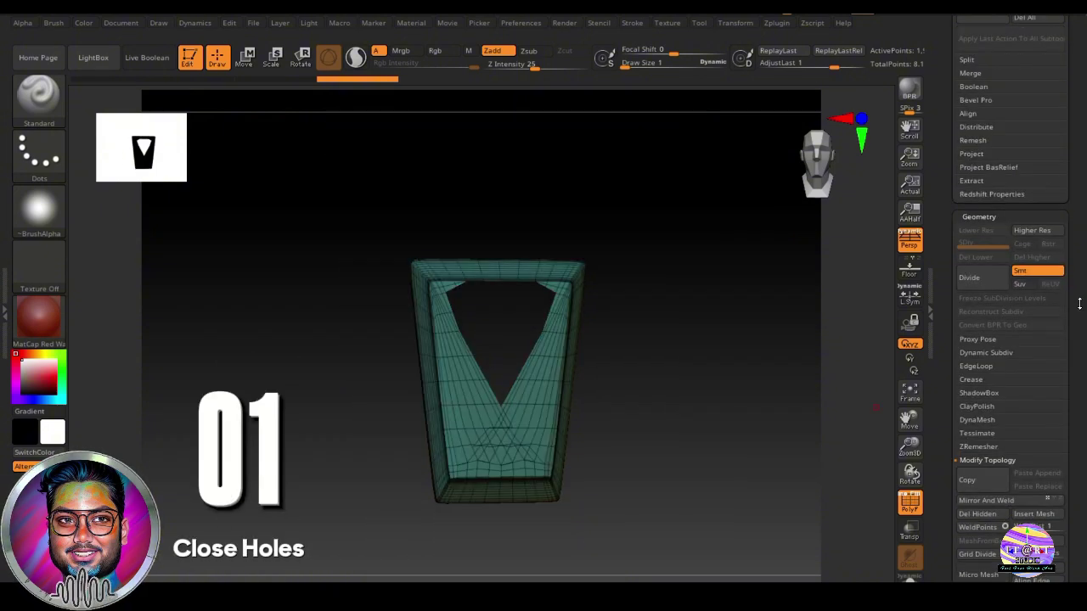
- Fill the hole in the isolated knocker backplate with Close Holes and check the result on the whole gate
scroll(1079, 303, down, 3)
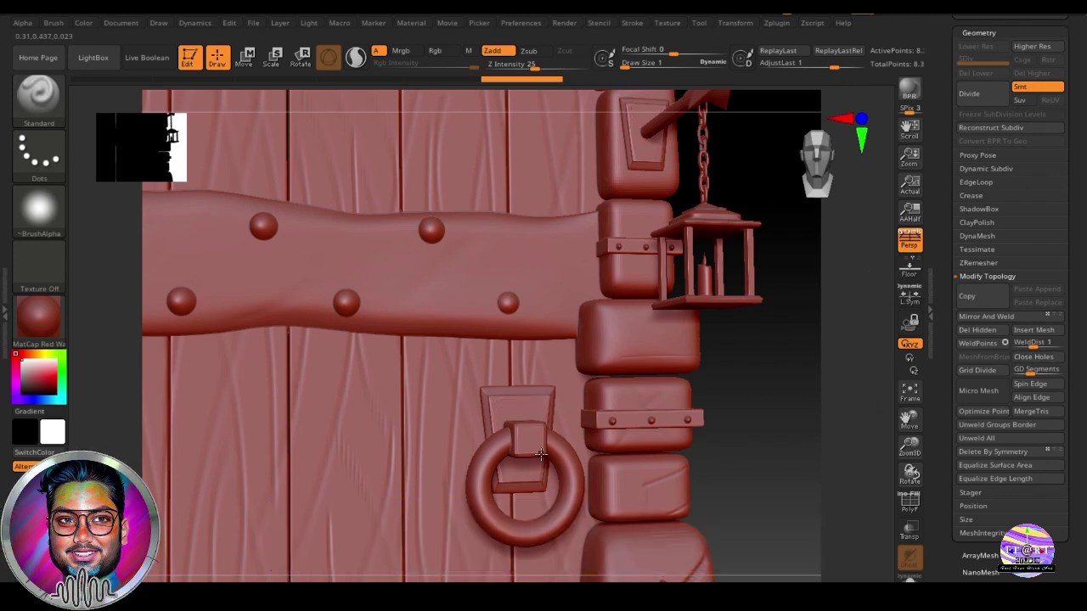
ctrl+right_drag(768, 411, 806, 461)
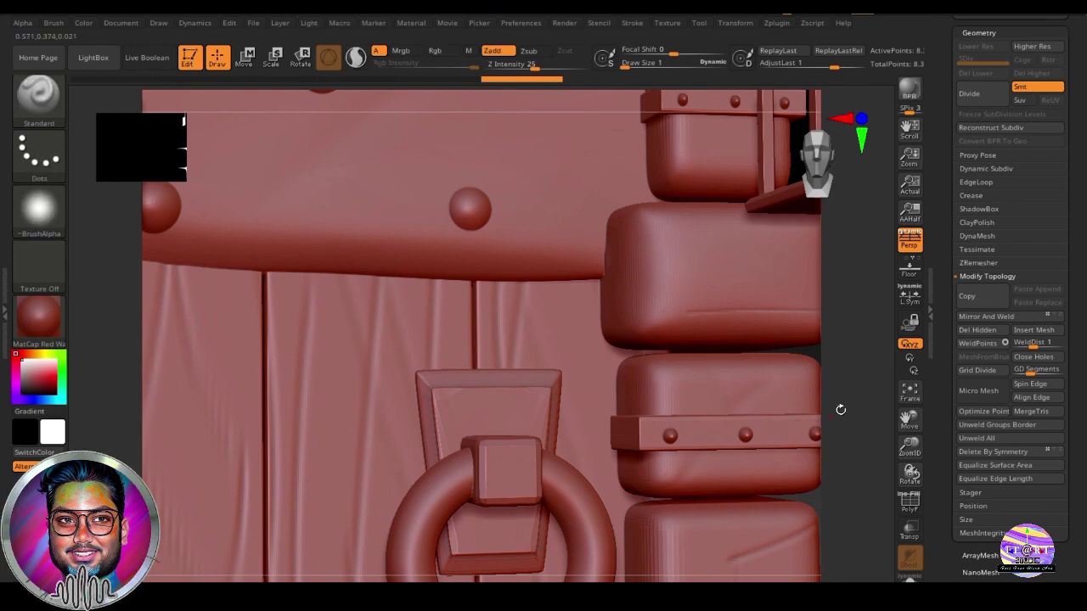
ctrl+right_drag(756, 431, 626, 416)
alt+right_drag(804, 398, 661, 494)
mouse_move(732, 306)
alt+right_down()
mouse_move(706, 430)
mouse_move(789, 375)
alt+right_up()
alt+right_drag(764, 251, 759, 382)
ctrl+right_drag(675, 309, 735, 361)
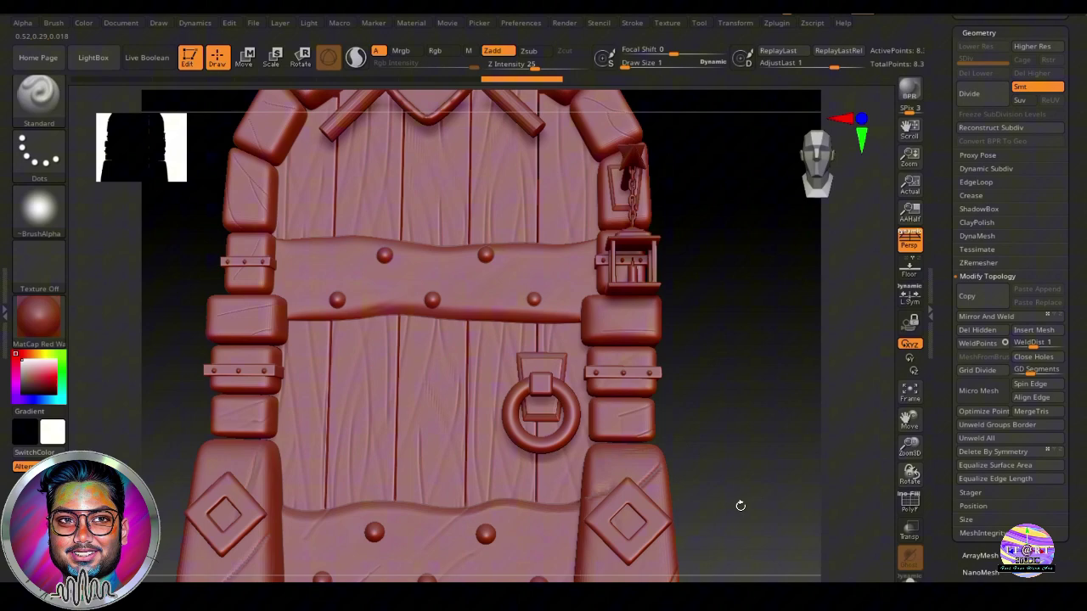
- Display the polygroup wireframe and examine the new faces filling the knocker's backplate
alt+right_drag(740, 506, 764, 406)
click(517, 82)
key(shift+f)
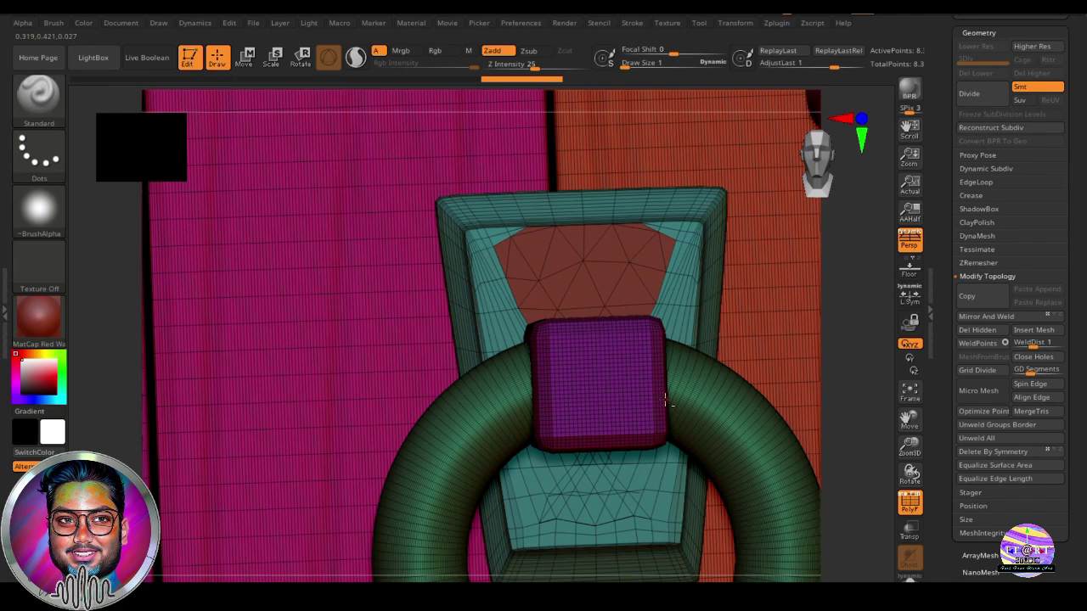
ctrl+right_drag(705, 488, 588, 477)
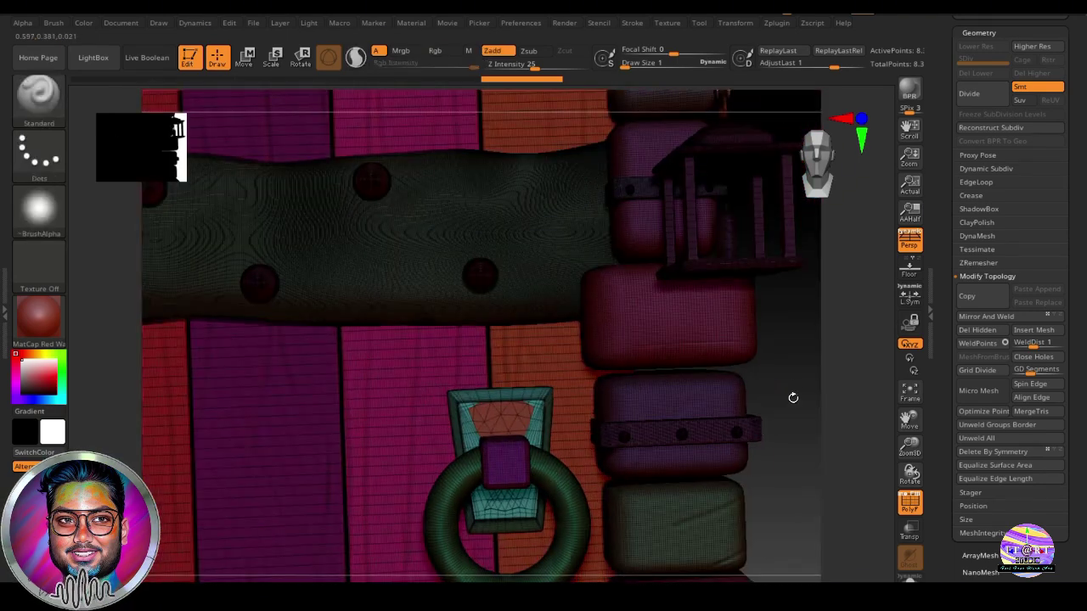
right_drag(793, 398, 492, 399)
mouse_move(744, 396)
right_down()
mouse_move(769, 405)
mouse_move(773, 429)
mouse_move(680, 418)
mouse_move(718, 393)
mouse_move(752, 433)
mouse_move(721, 422)
mouse_move(721, 463)
mouse_move(730, 452)
right_up()
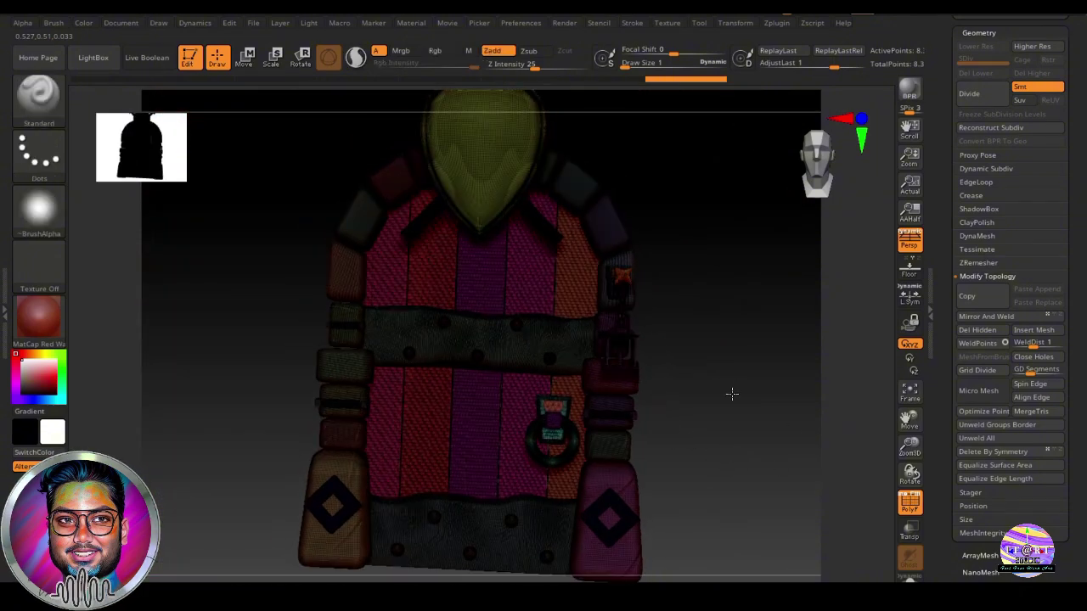
- Regenerate the gate's polygroups with Auto Groups so the fill shares one group with the knocker's backplate
alt+right_drag(732, 394, 734, 433)
drag(1081, 427, 1080, 291)
click(993, 329)
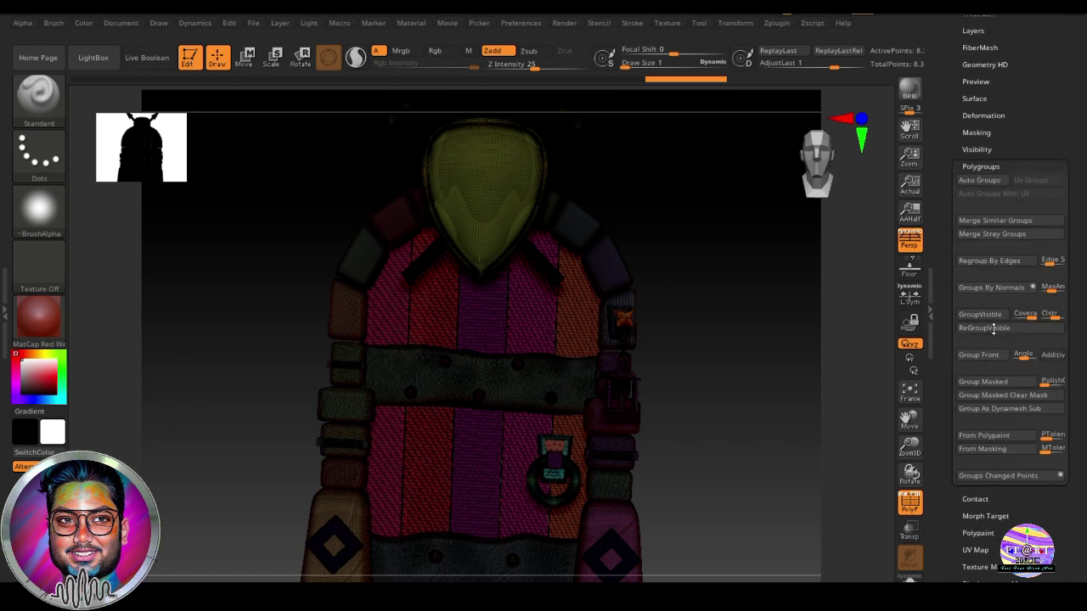
click(983, 180)
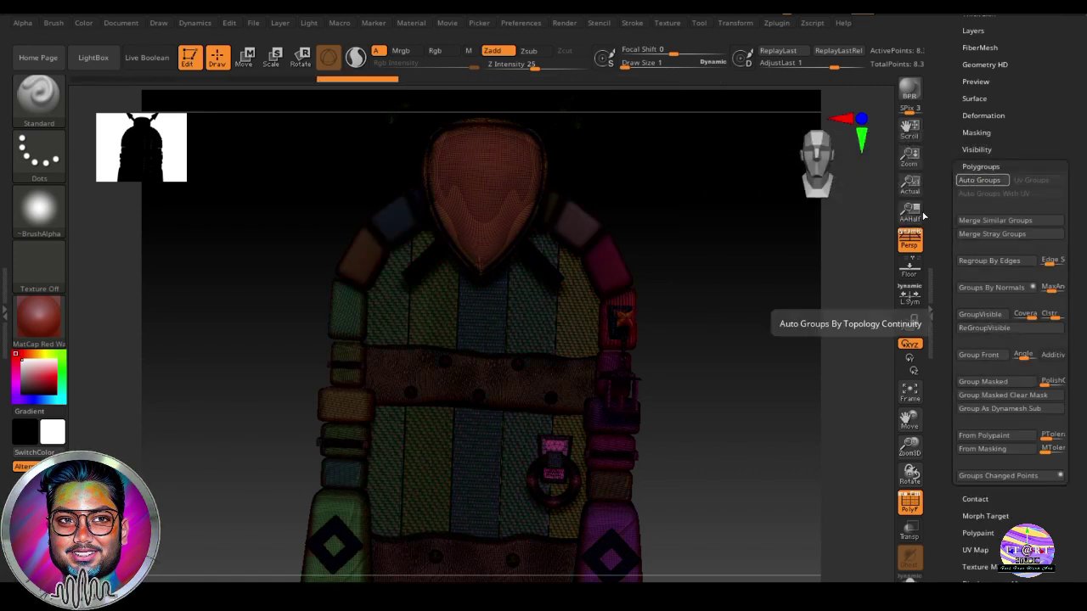
mouse_move(725, 461)
alt+right_down()
mouse_move(705, 373)
mouse_move(783, 442)
alt+right_up()
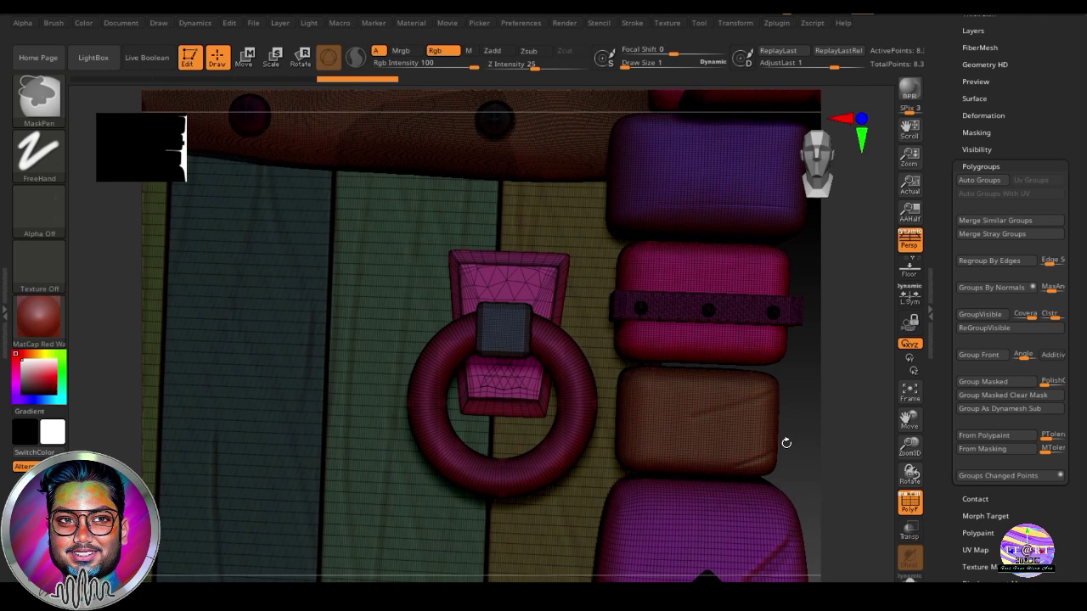
mouse_move(799, 400)
right_down()
mouse_move(750, 439)
mouse_move(723, 422)
right_up()
- Isolate the regrouped knocker backplate to inspect it, and bring the whole gate back into view
ctrl+shift+click(478, 357)
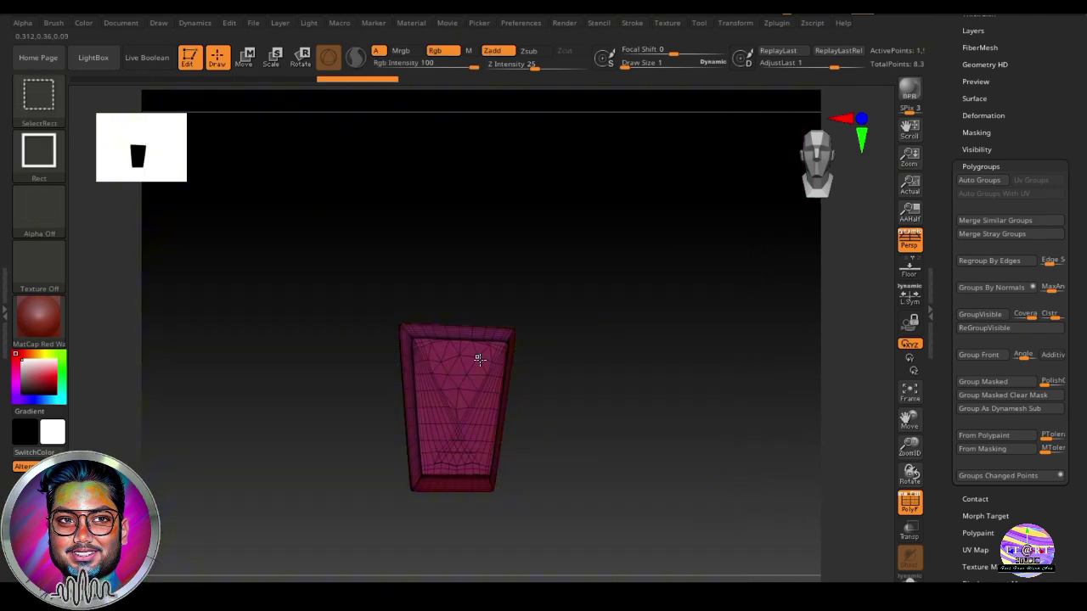
right_drag(478, 357, 643, 393)
ctrl+shift+click(706, 321)
right_drag(706, 321, 722, 342)
right_drag(798, 463, 764, 424)
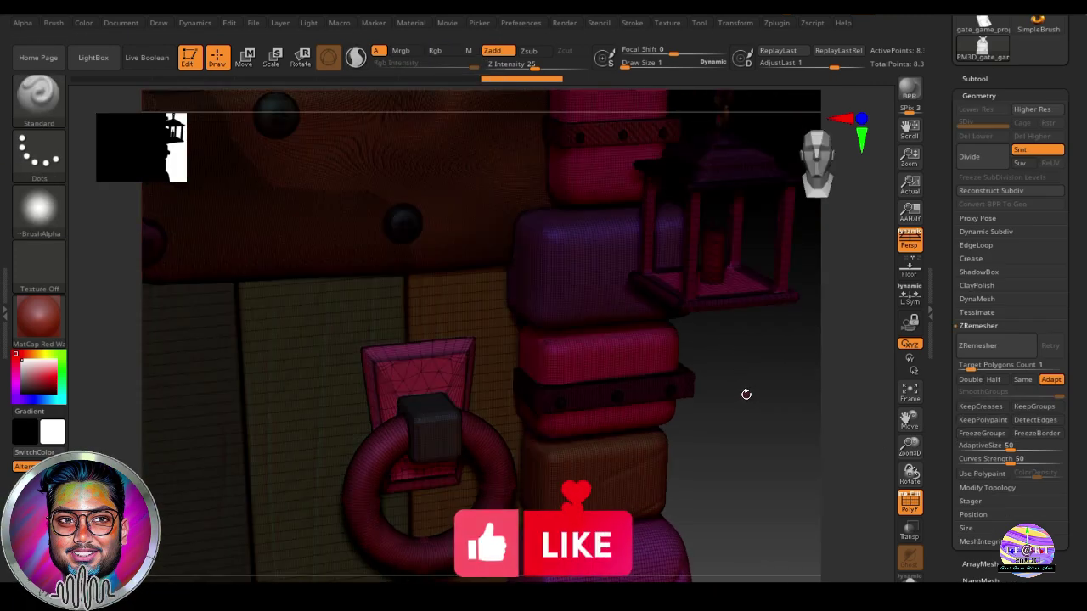
right_drag(746, 394, 634, 347)
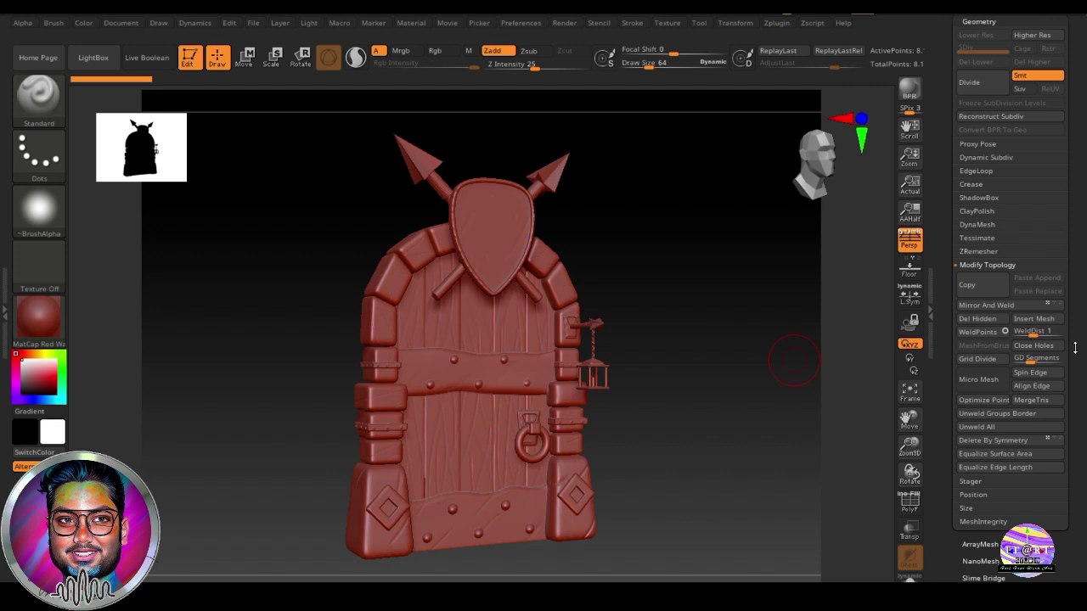
- Display the polygroup wireframe on the original unfilled gate at the door knocker and reduce the draw size to 8.55387
drag(1076, 320, 1083, 393)
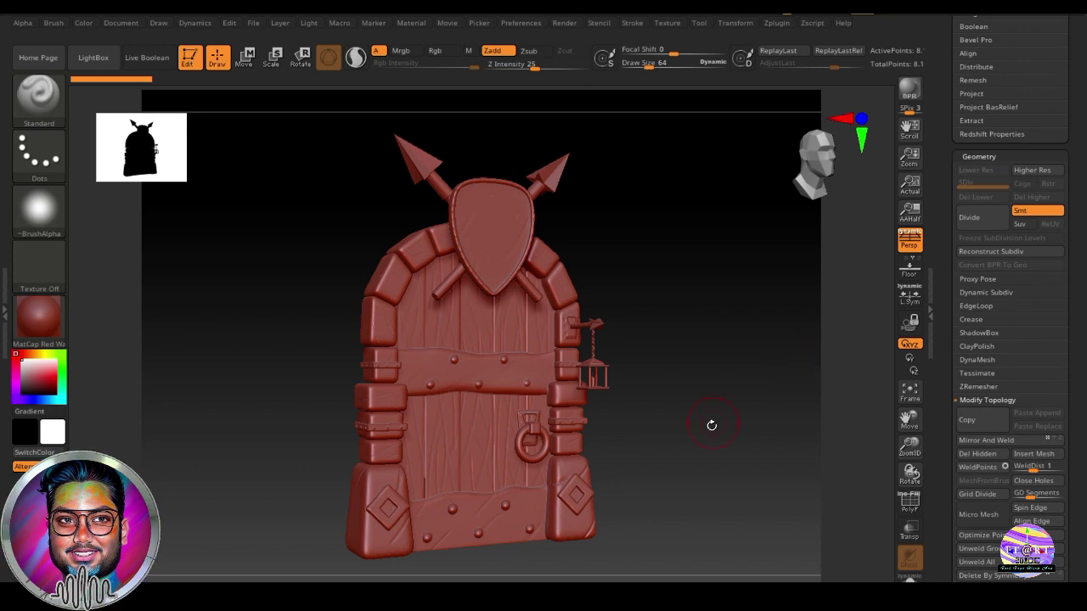
mouse_move(645, 407)
ctrl+right_down()
mouse_move(750, 461)
mouse_move(752, 486)
ctrl+right_up()
mouse_move(752, 486)
alt+right_down()
mouse_move(690, 416)
mouse_move(786, 504)
mouse_move(761, 337)
alt+right_up()
mouse_move(787, 392)
right_down()
mouse_move(730, 393)
mouse_move(779, 394)
right_up()
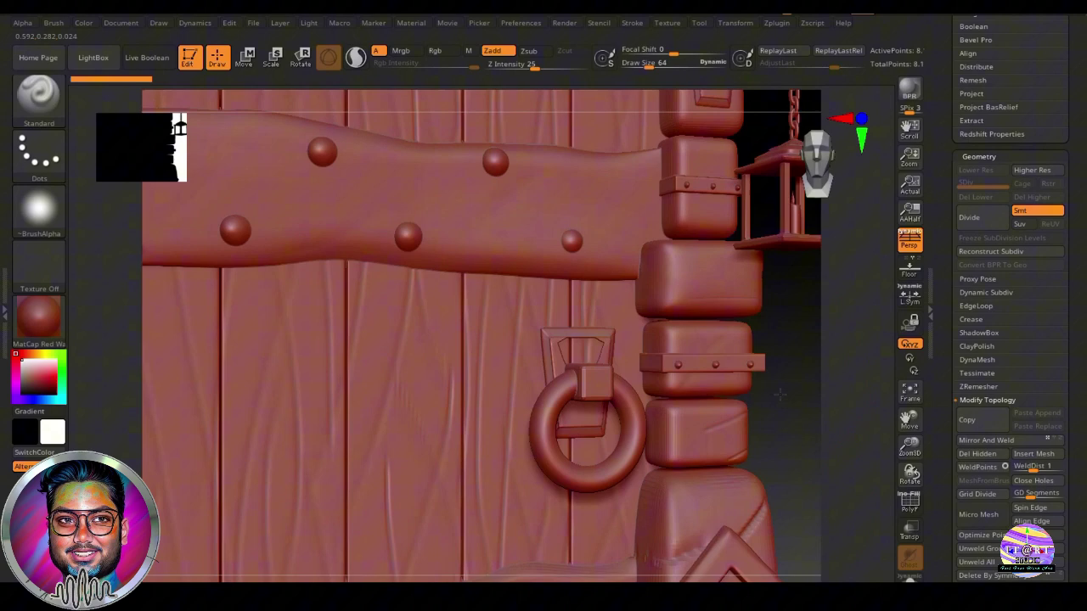
key(shift+f)
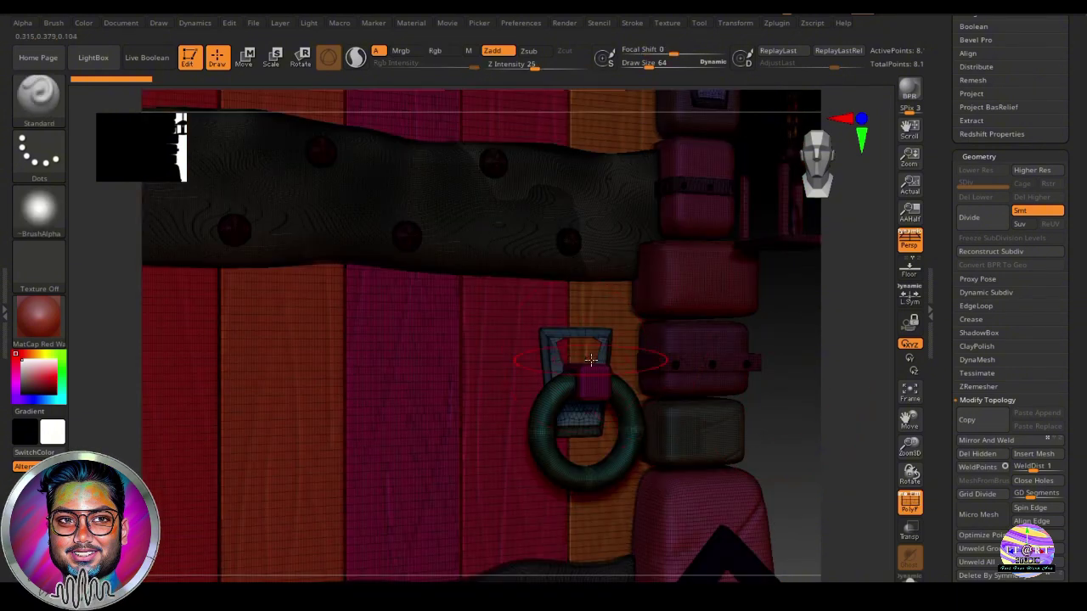
drag(787, 343, 762, 343)
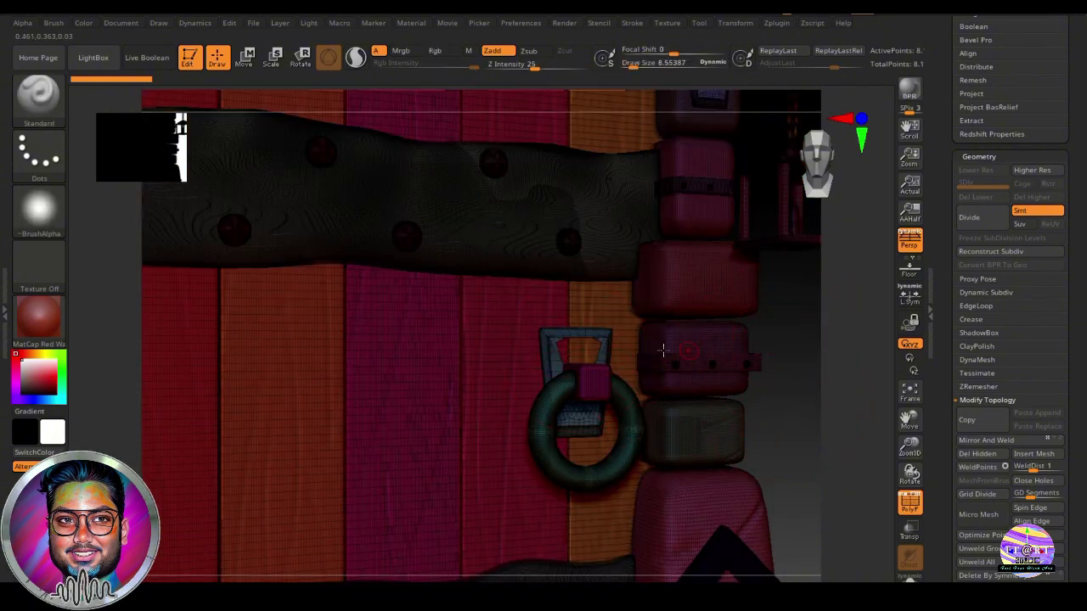
- Isolate the door knocker's backplate and frame its open hole from the front
ctrl+shift+click(602, 347)
drag(691, 366, 612, 369)
ctrl+right_drag(612, 368, 682, 425)
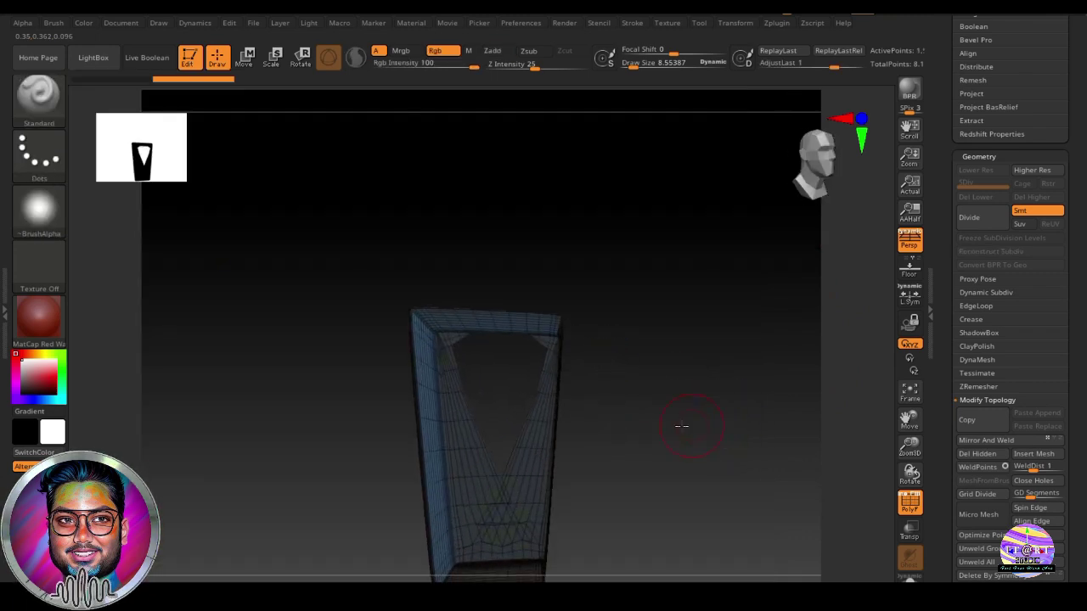
drag(682, 424, 666, 413)
ctrl+right_drag(666, 413, 661, 425)
alt+right_drag(662, 424, 686, 375)
mouse_move(686, 375)
right_down()
mouse_move(681, 395)
mouse_move(703, 385)
right_up()
right_drag(647, 417, 696, 373)
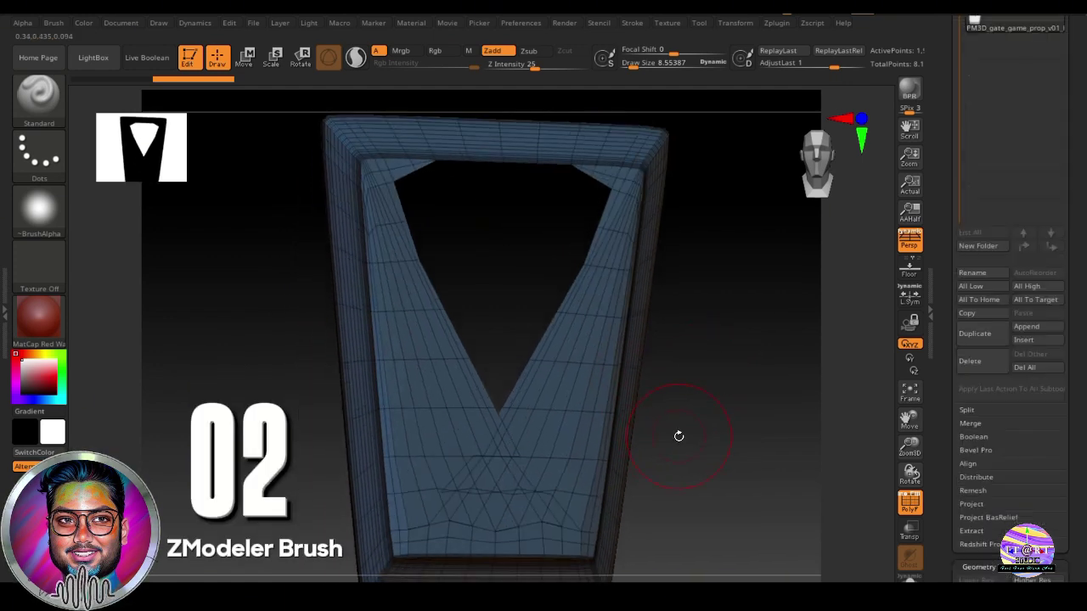
right_drag(678, 436, 693, 425)
- Switch the active brush to ZModeler
key(b)
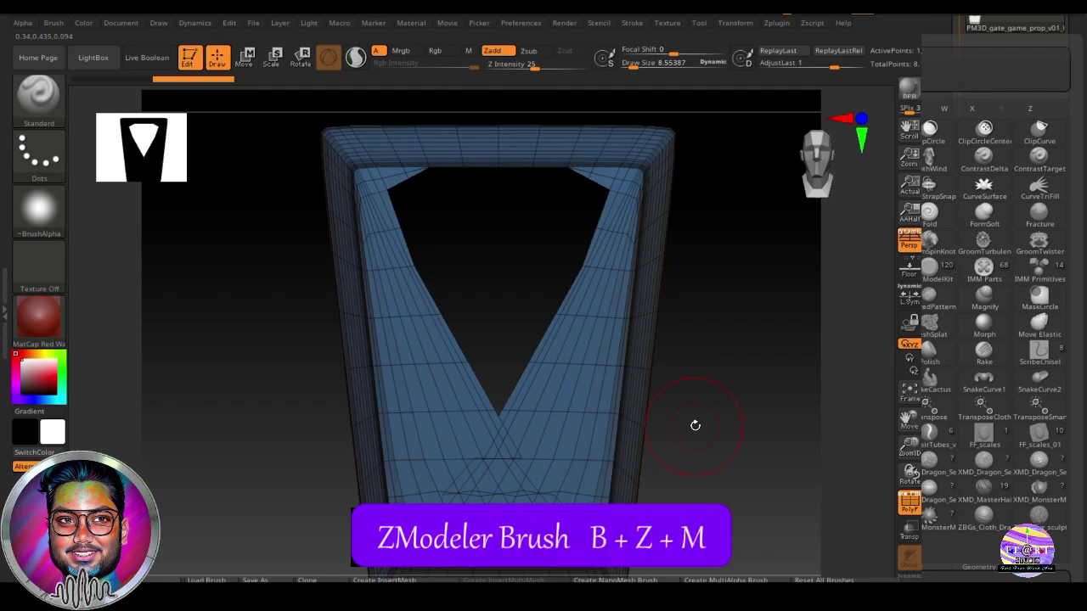
key(b)
key(z)
key(m)
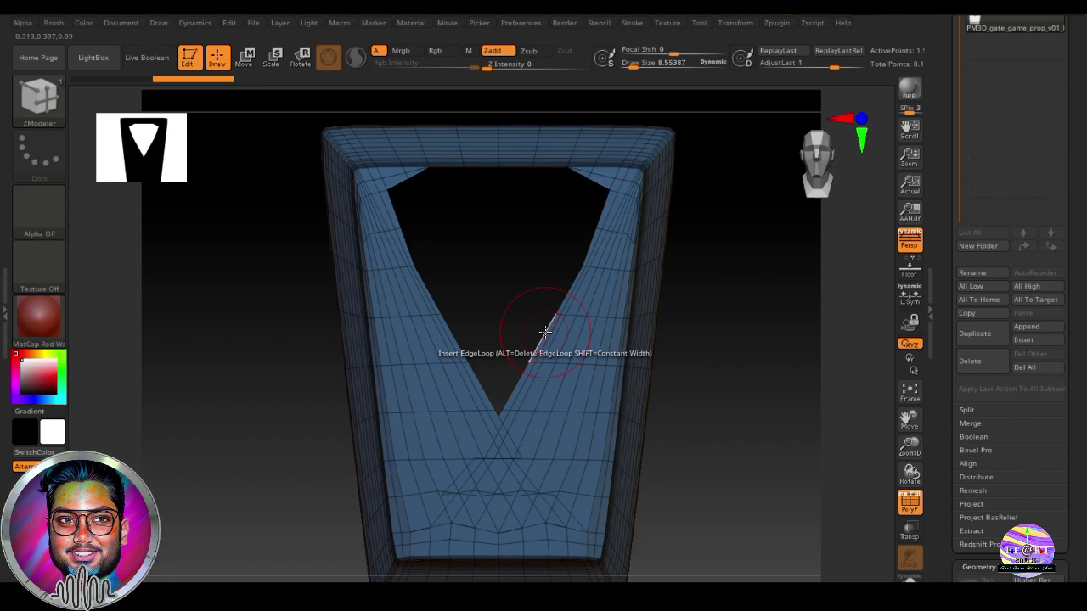
- Set the ZModeler edge action to Close with Concave Hole as the target and fill the backplate's hole
key(space)
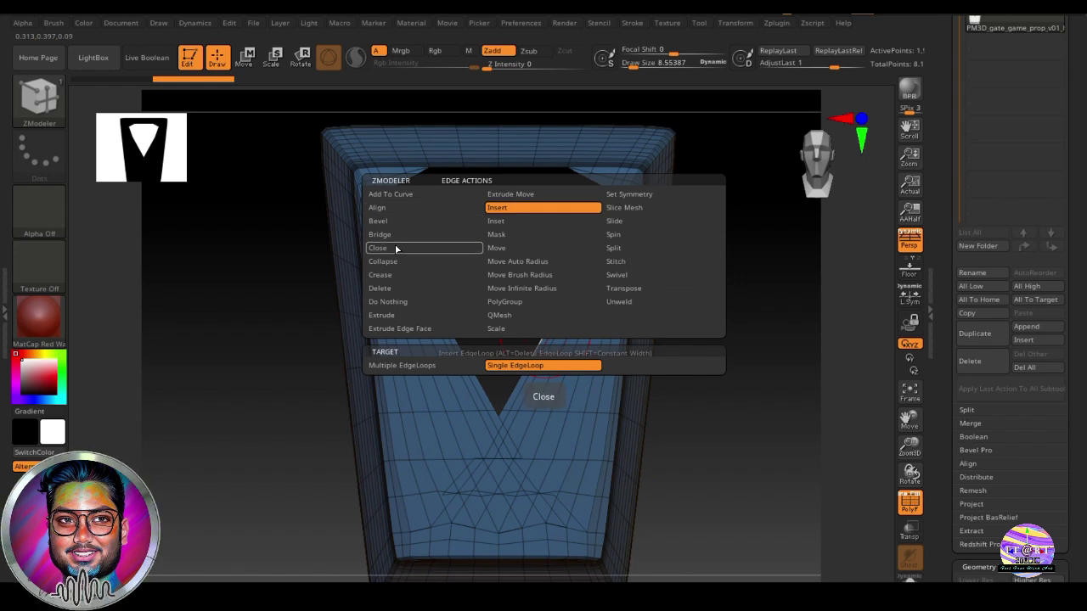
click(396, 249)
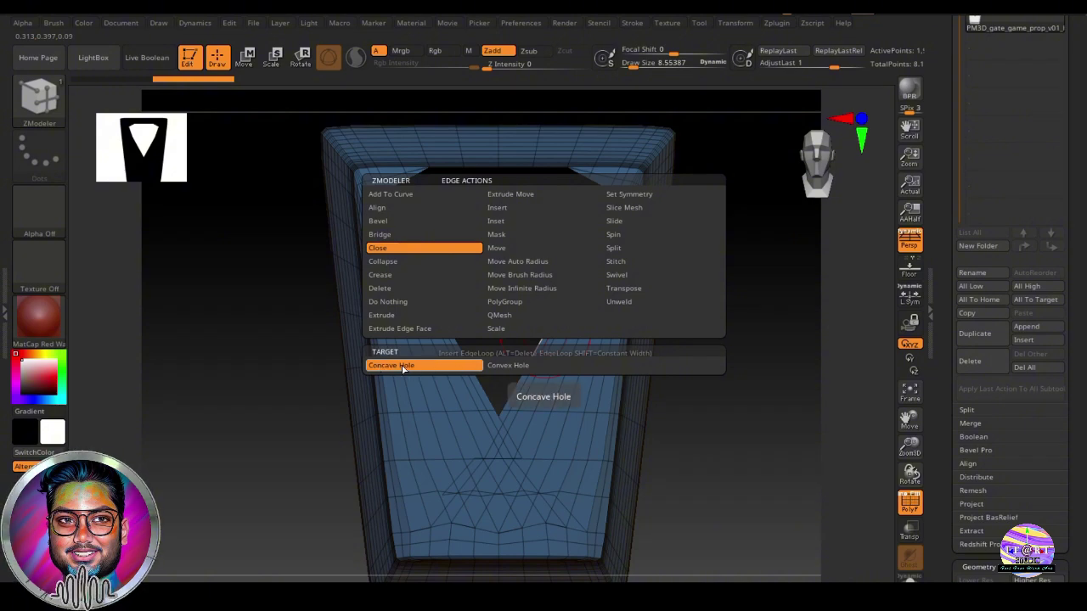
key(space)
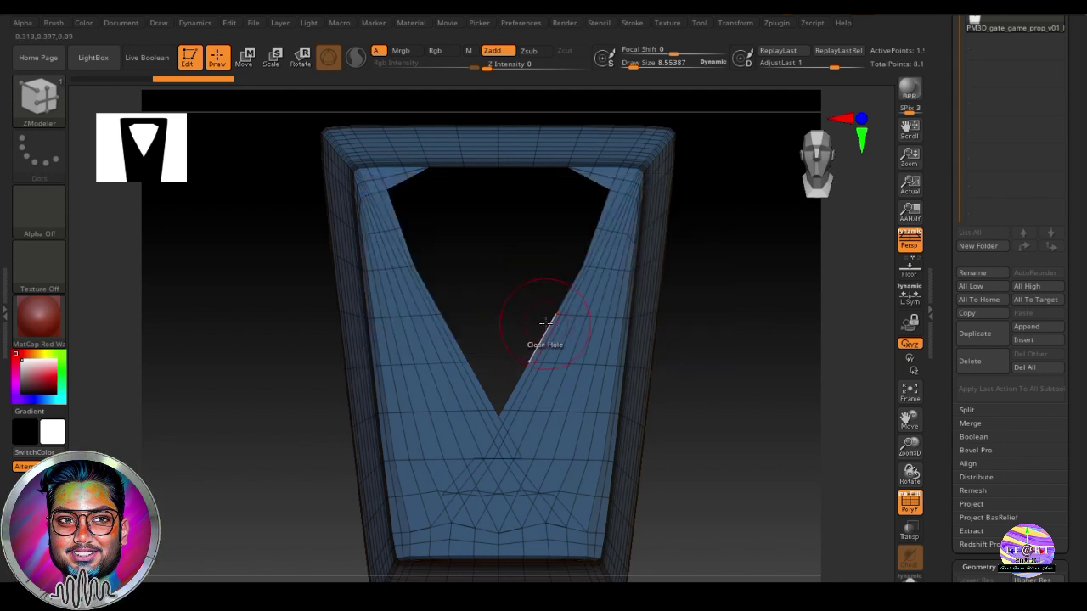
click(544, 321)
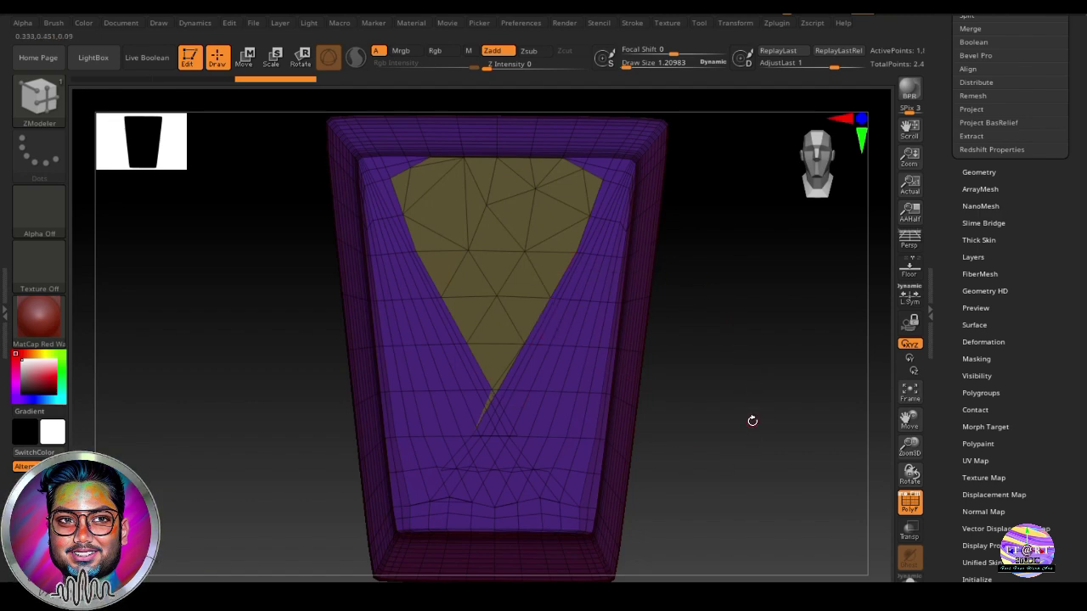
- Examine the filled backplate from behind with double-sided display enabled
drag(714, 442, 670, 415)
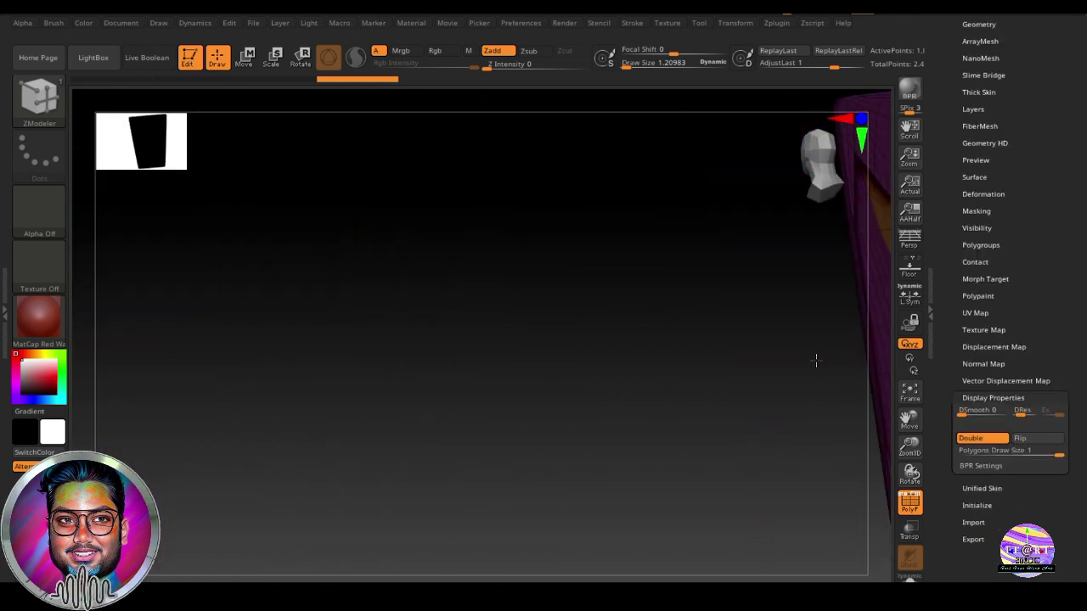
drag(815, 359, 792, 438)
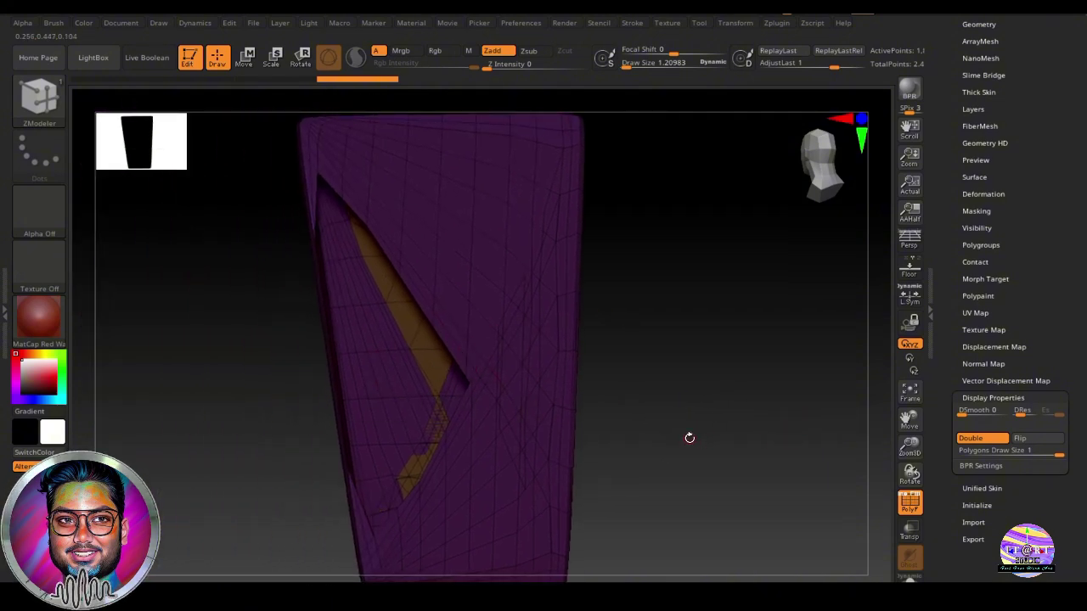
- Show the whole gate again with double-sided display and the polyframe turned off, and examine its front from several angles
drag(689, 438, 686, 383)
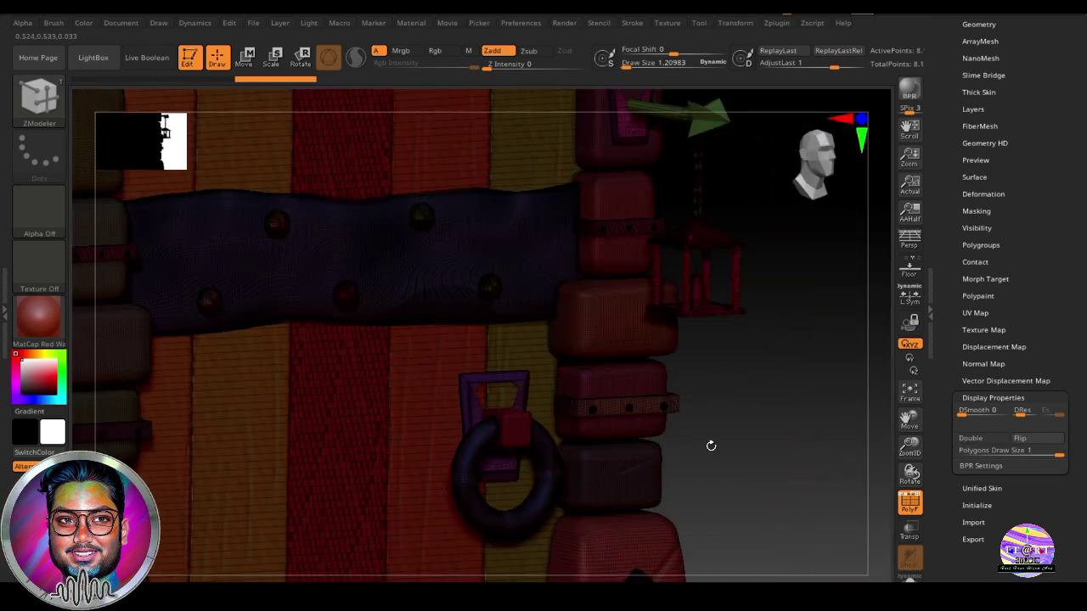
drag(711, 445, 723, 388)
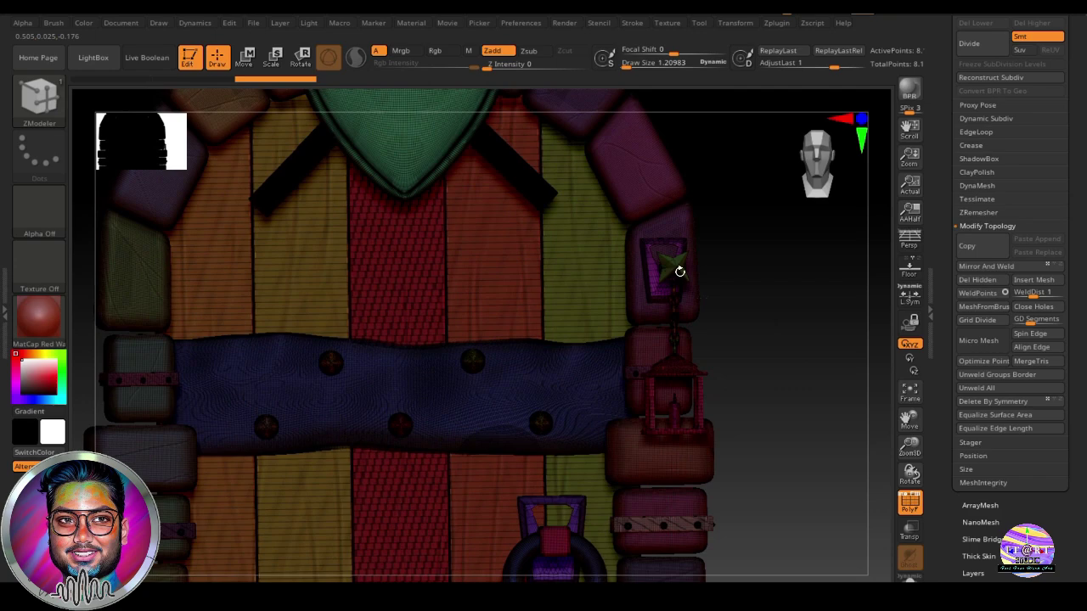
drag(788, 522, 795, 430)
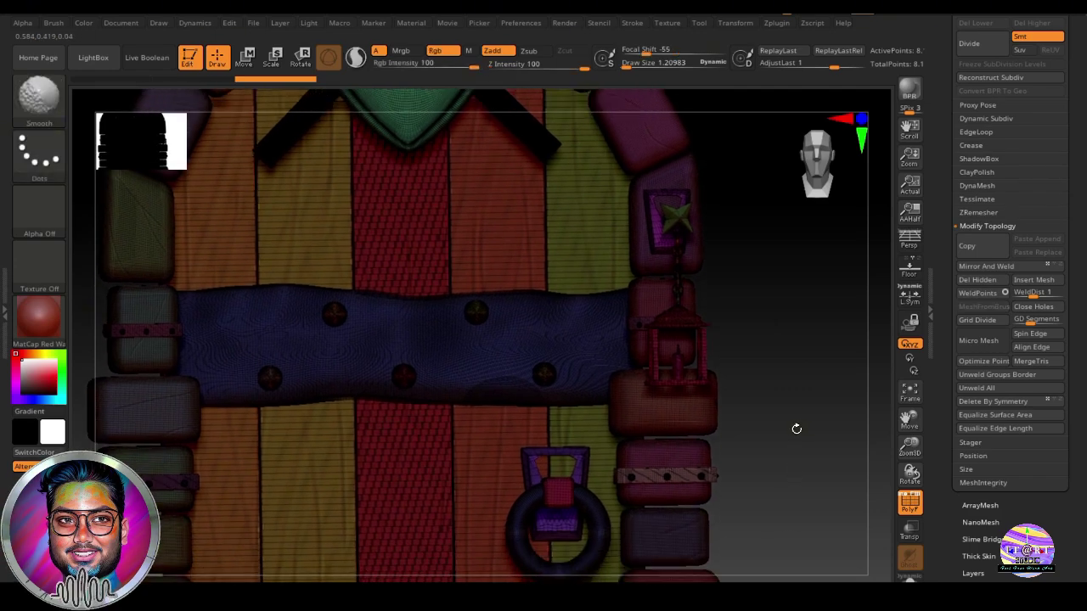
key(shift+f)
mouse_move(765, 367)
mouse_down()
mouse_move(773, 439)
mouse_move(696, 434)
mouse_move(719, 425)
mouse_move(560, 434)
mouse_move(594, 441)
mouse_up()
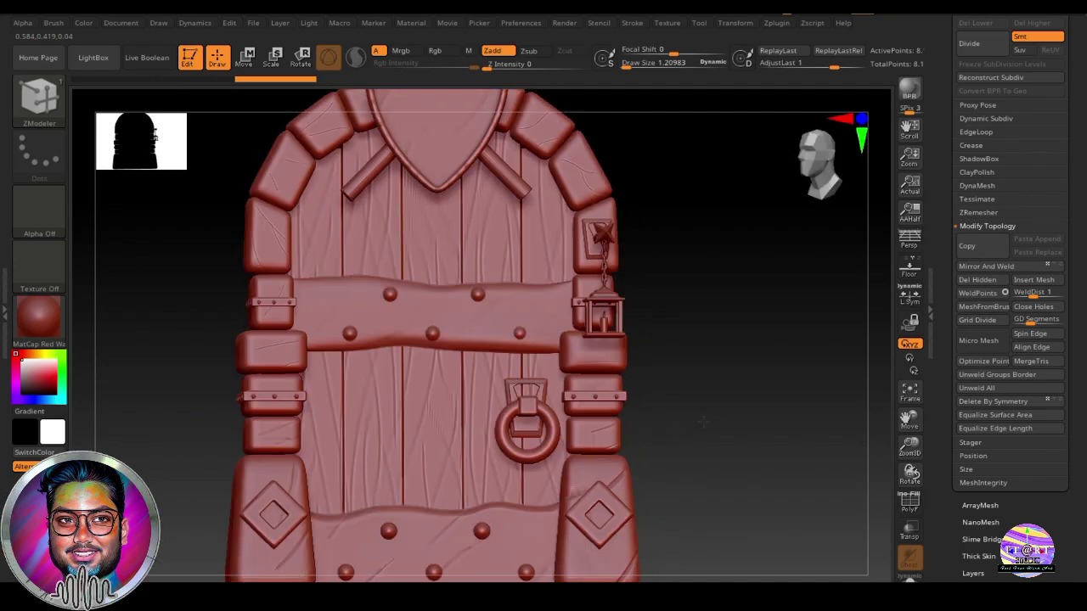
mouse_move(645, 475)
mouse_down()
mouse_move(713, 483)
mouse_move(702, 295)
mouse_move(704, 439)
mouse_move(689, 413)
mouse_up()
alt+drag(801, 393, 809, 427)
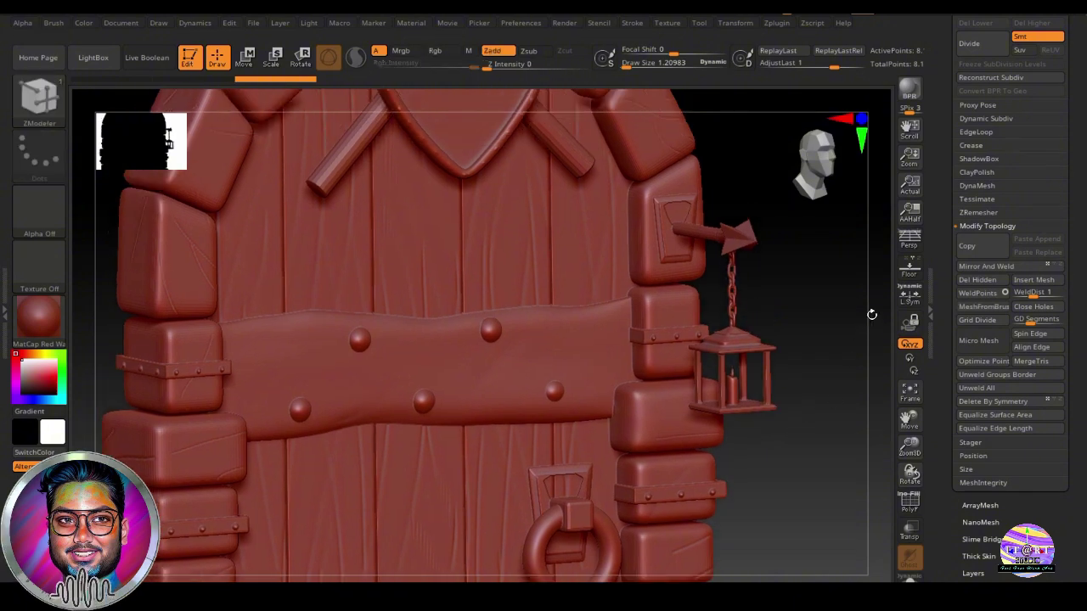
- Turn on perspective view and examine the area around the lantern and door knocker
click(908, 245)
ctrl+right_drag(815, 472, 738, 433)
alt+right_drag(716, 485, 768, 432)
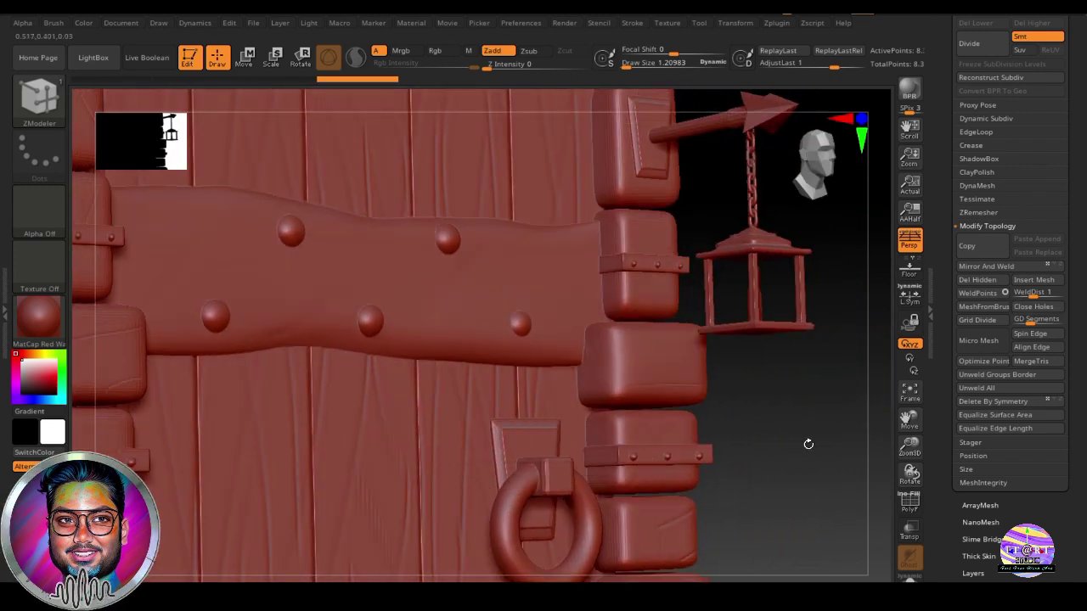
alt+drag(807, 442, 808, 461)
right_drag(819, 312, 813, 430)
alt+right_drag(786, 536, 722, 331)
ctrl+right_drag(722, 331, 696, 297)
- Display the polyframe and assign new polygroups to the gate's separate parts with Auto Groups
key(shift+f)
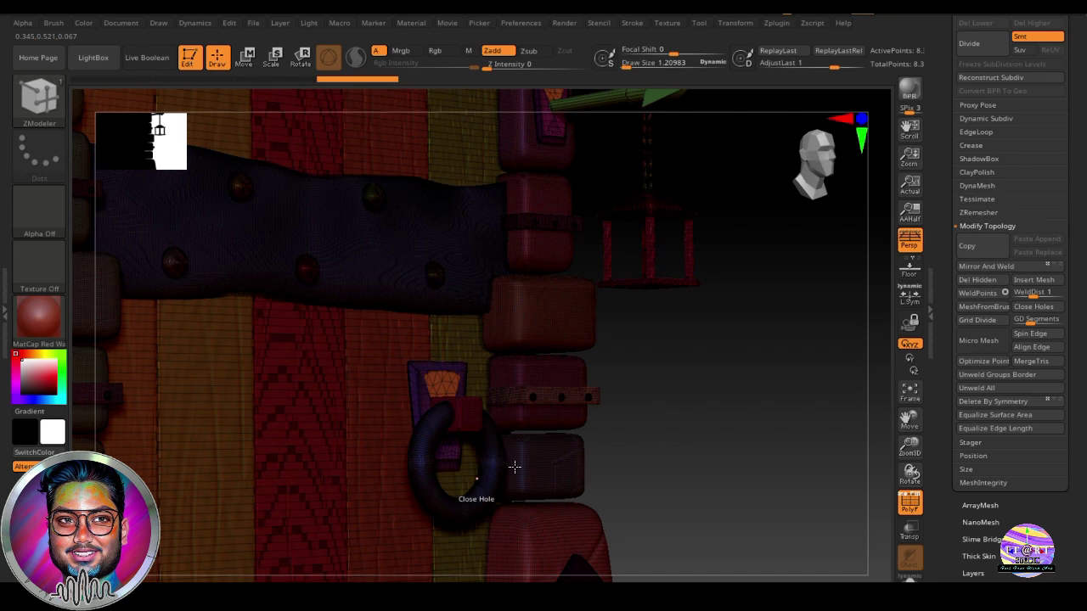
drag(1057, 503, 1057, 392)
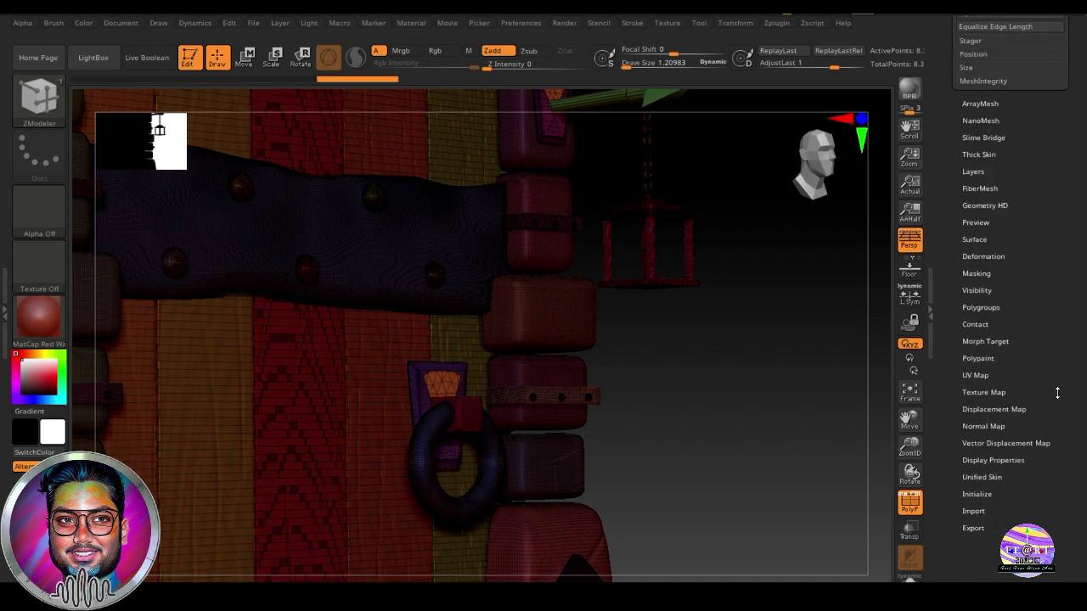
click(1006, 309)
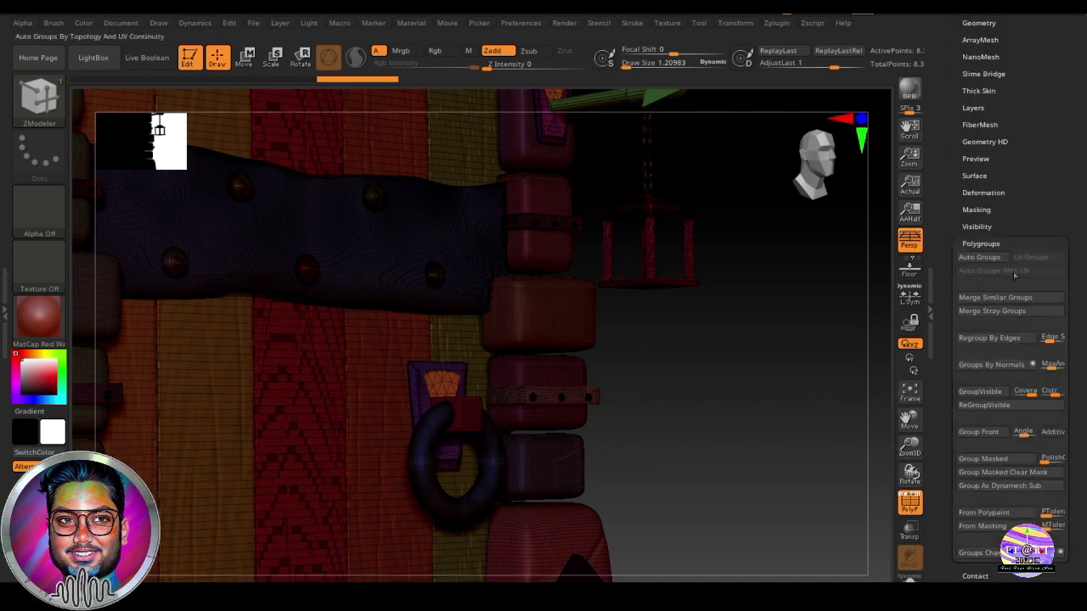
click(983, 257)
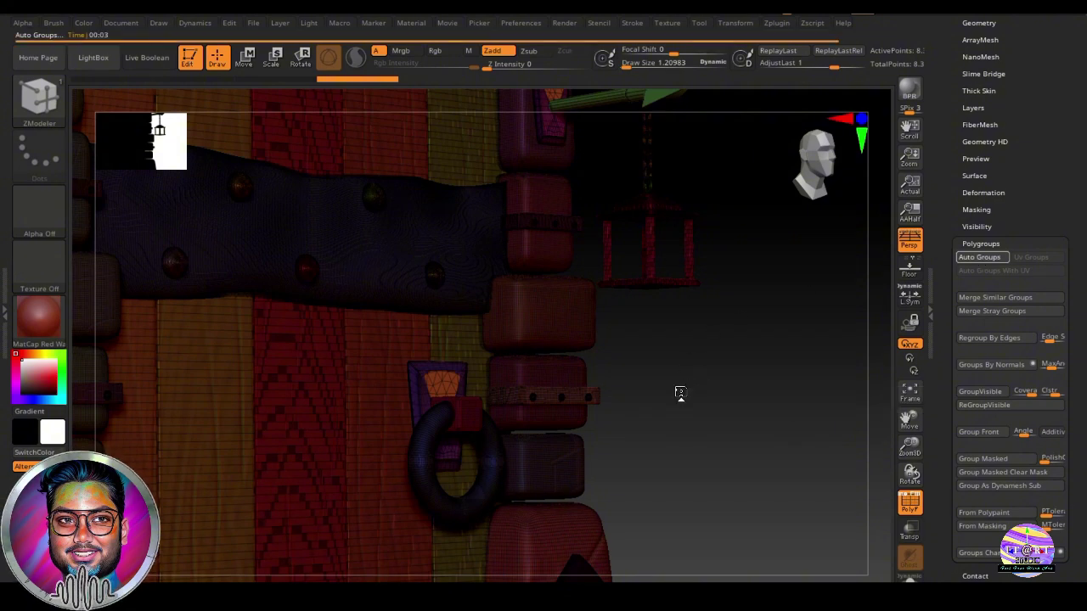
click(919, 292)
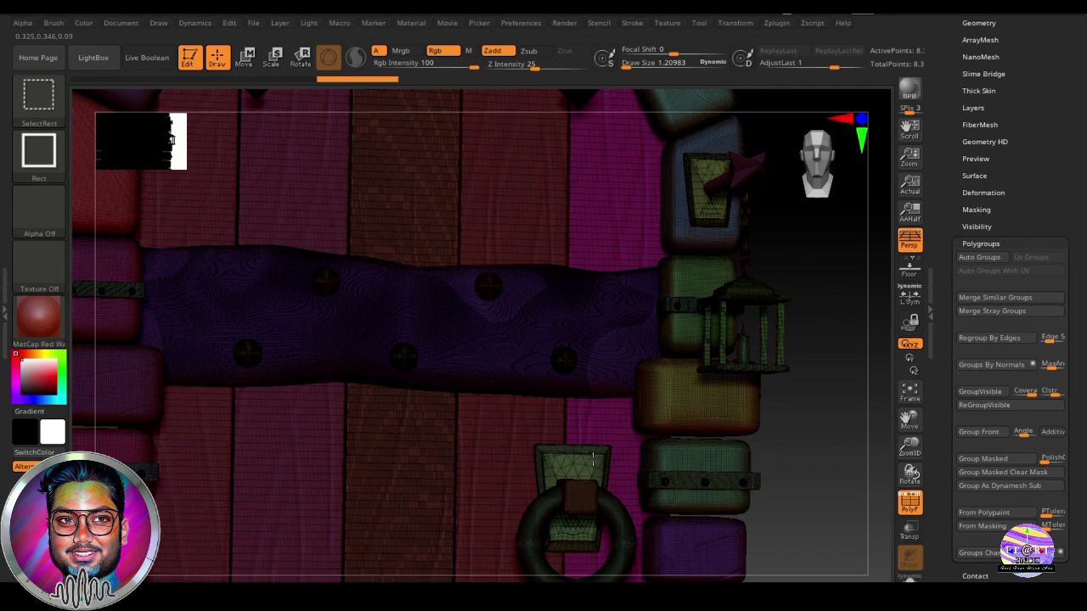
- Isolate the door knocker's filled backplate by its polygroup, inspect it, and bring the whole gate back into view
ctrl+shift+click(593, 460)
drag(660, 437, 594, 454)
drag(689, 428, 730, 447)
key(ctrl+shift)
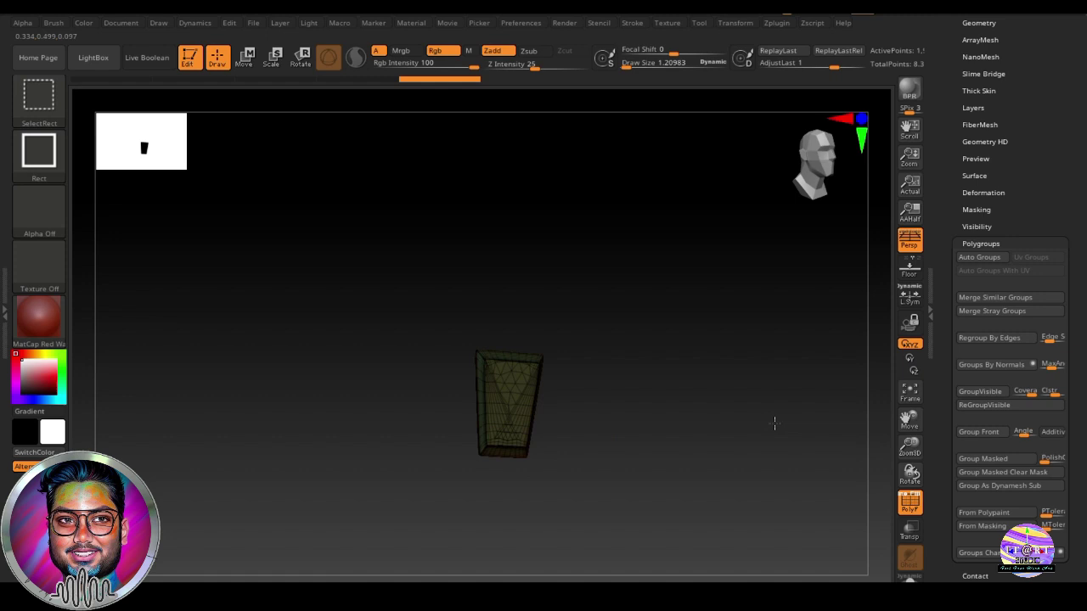
ctrl+shift+click(785, 438)
drag(798, 451, 704, 441)
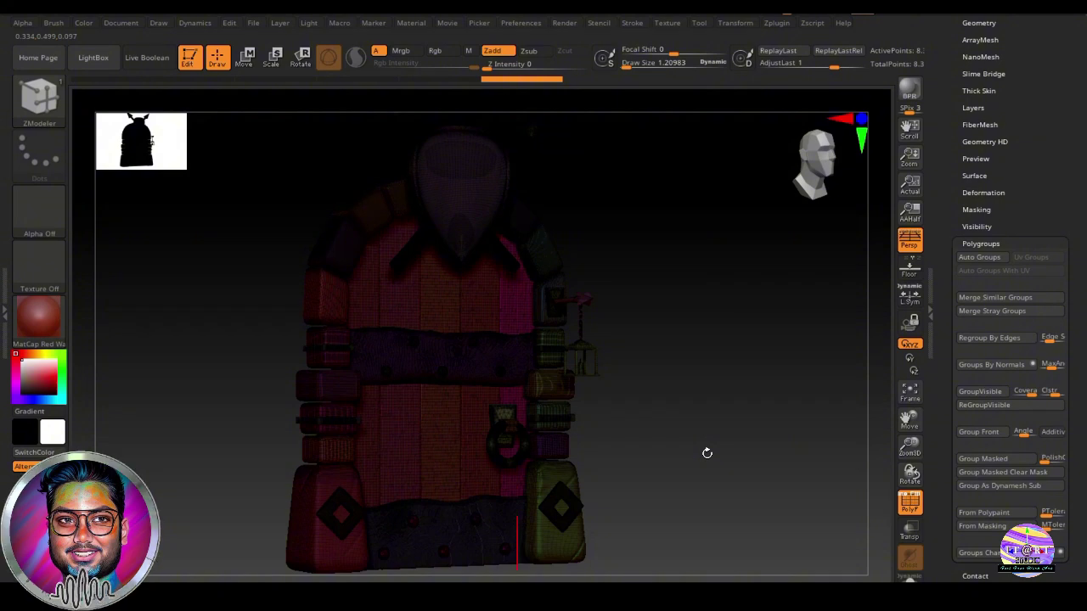